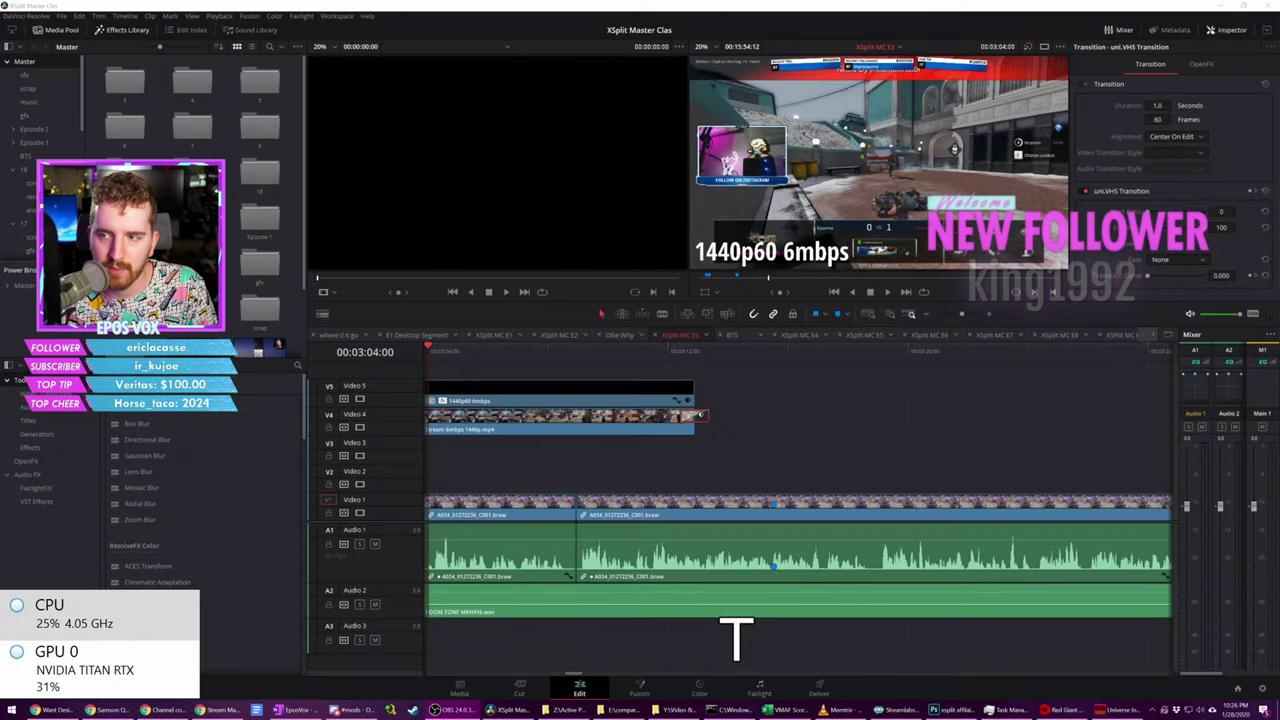
- Open Gamecaster's Hotkeys settings and add a hotkey entry for switching to Scene 2
scroll(592, 362, up, 3)
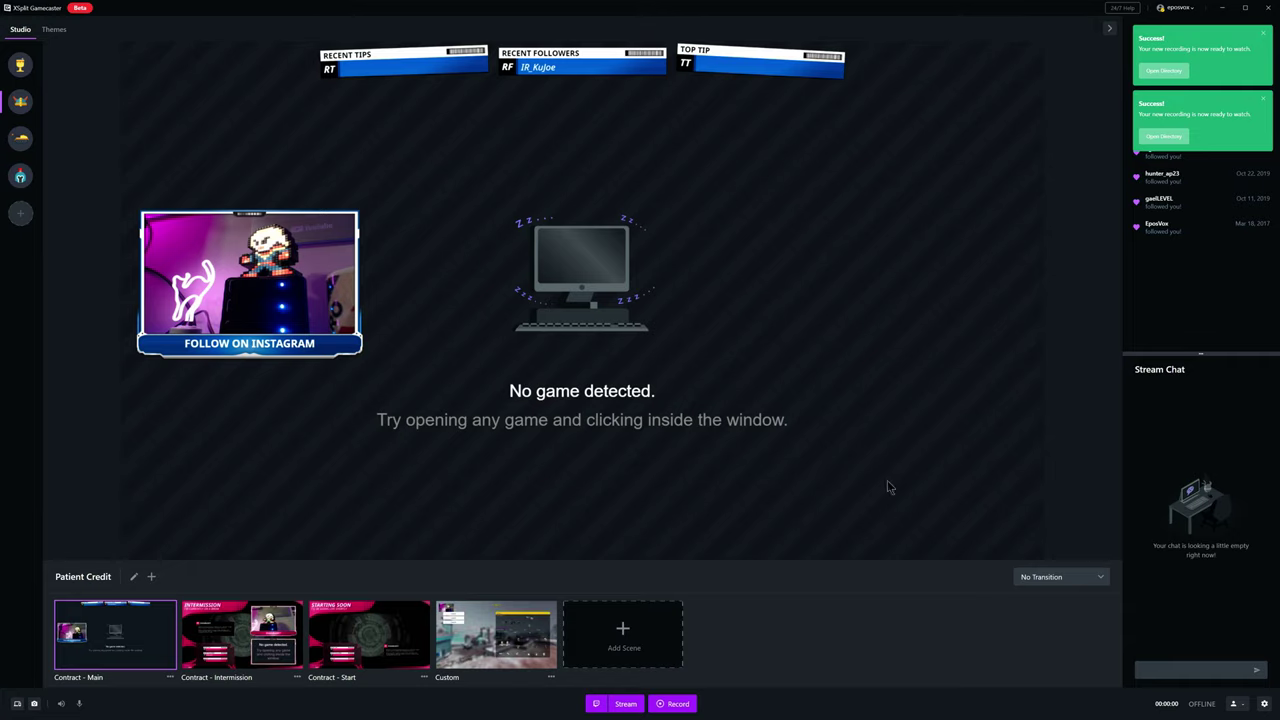
click(1264, 705)
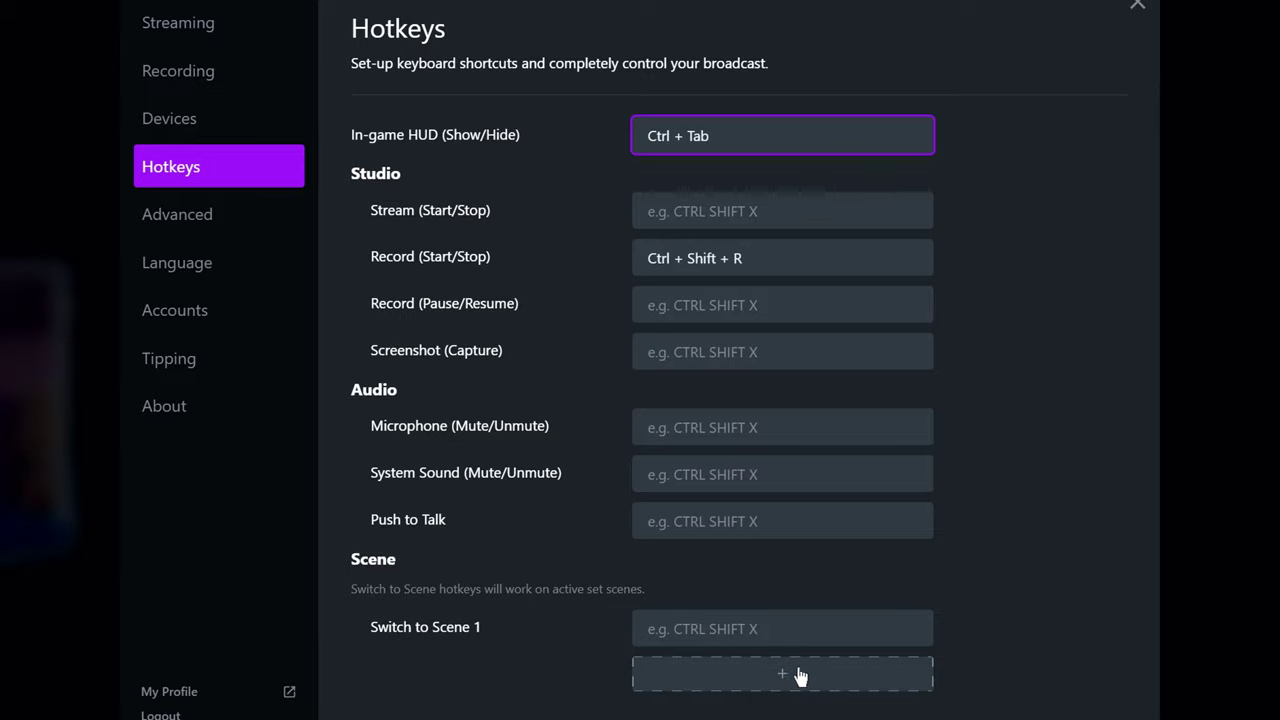
click(733, 673)
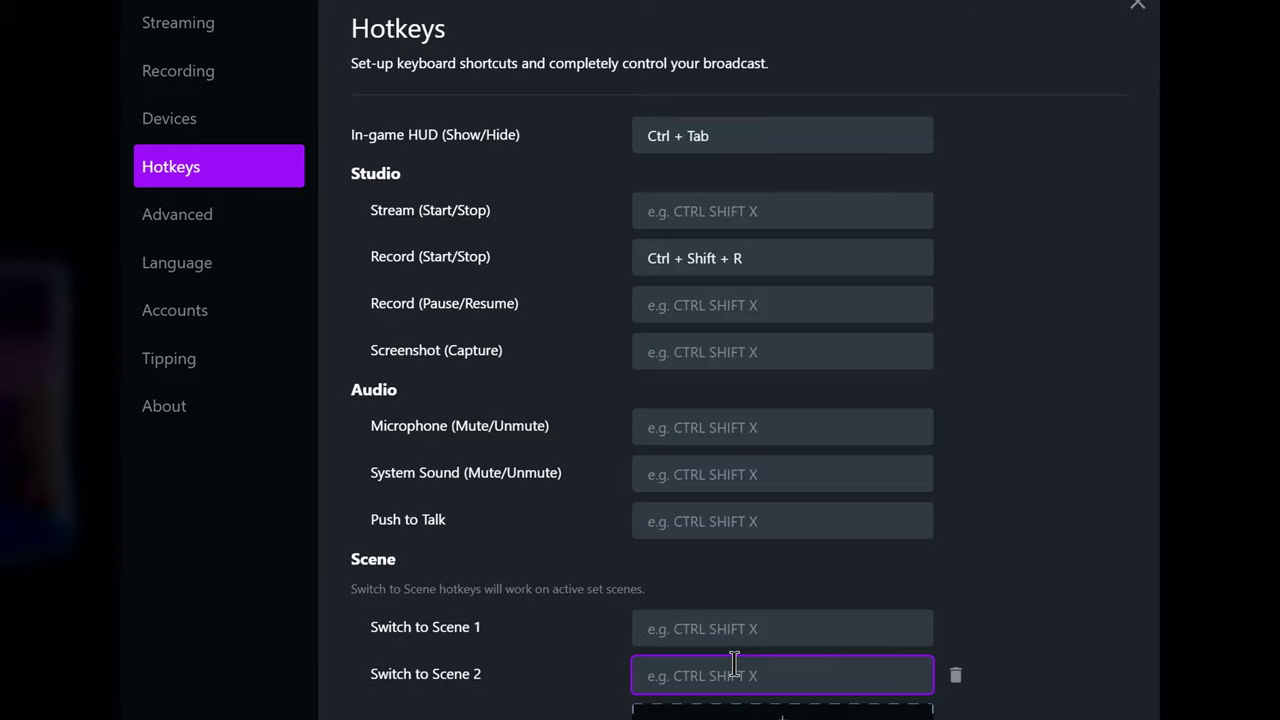
click(956, 677)
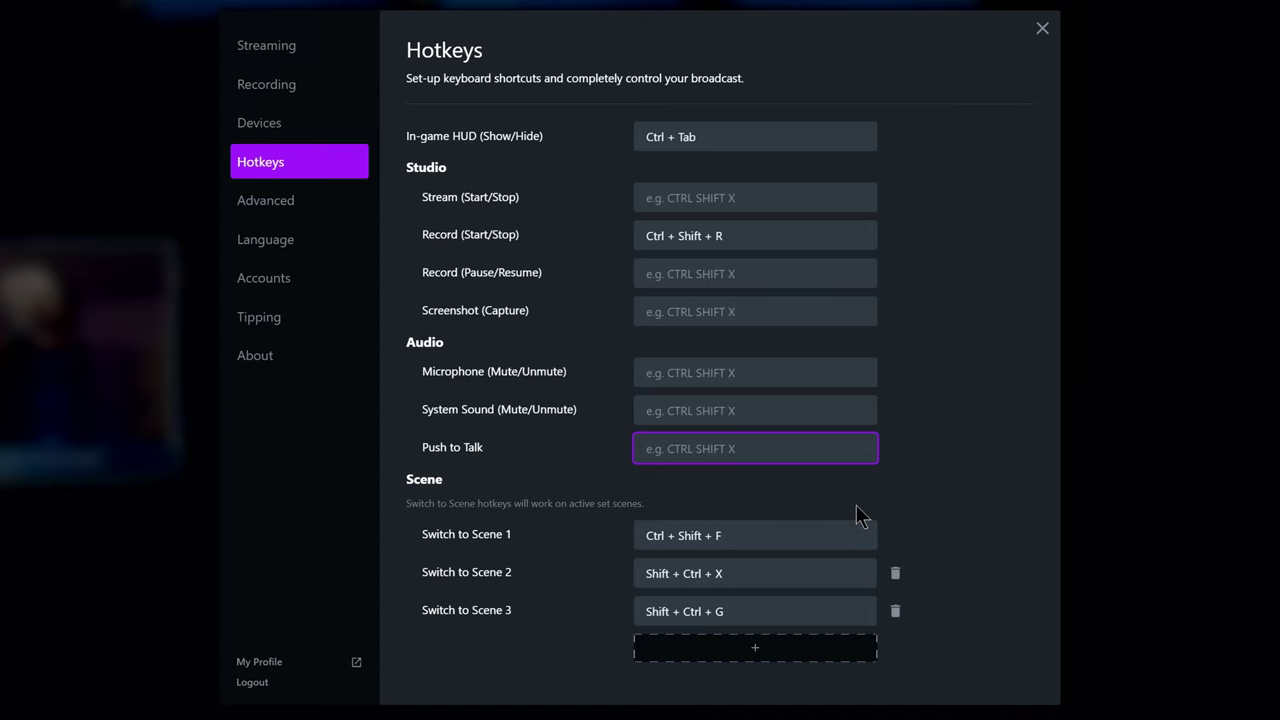
click(895, 578)
click(895, 578)
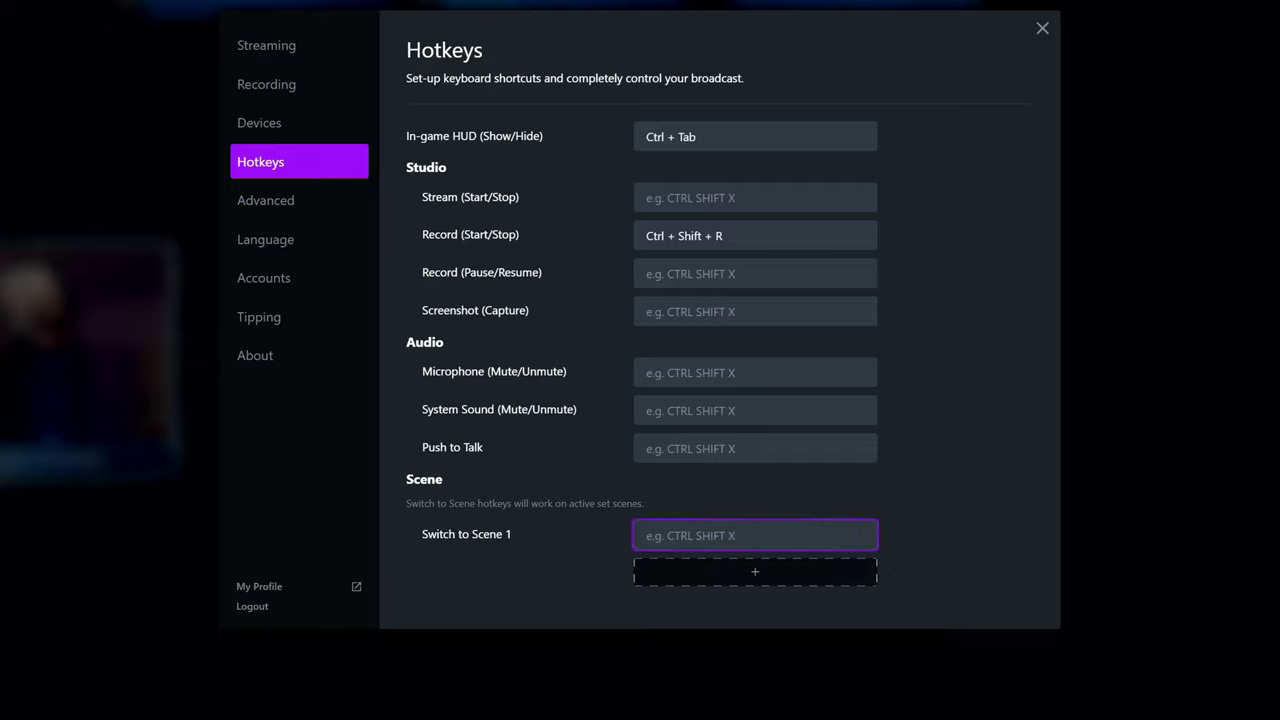
key(Escape)
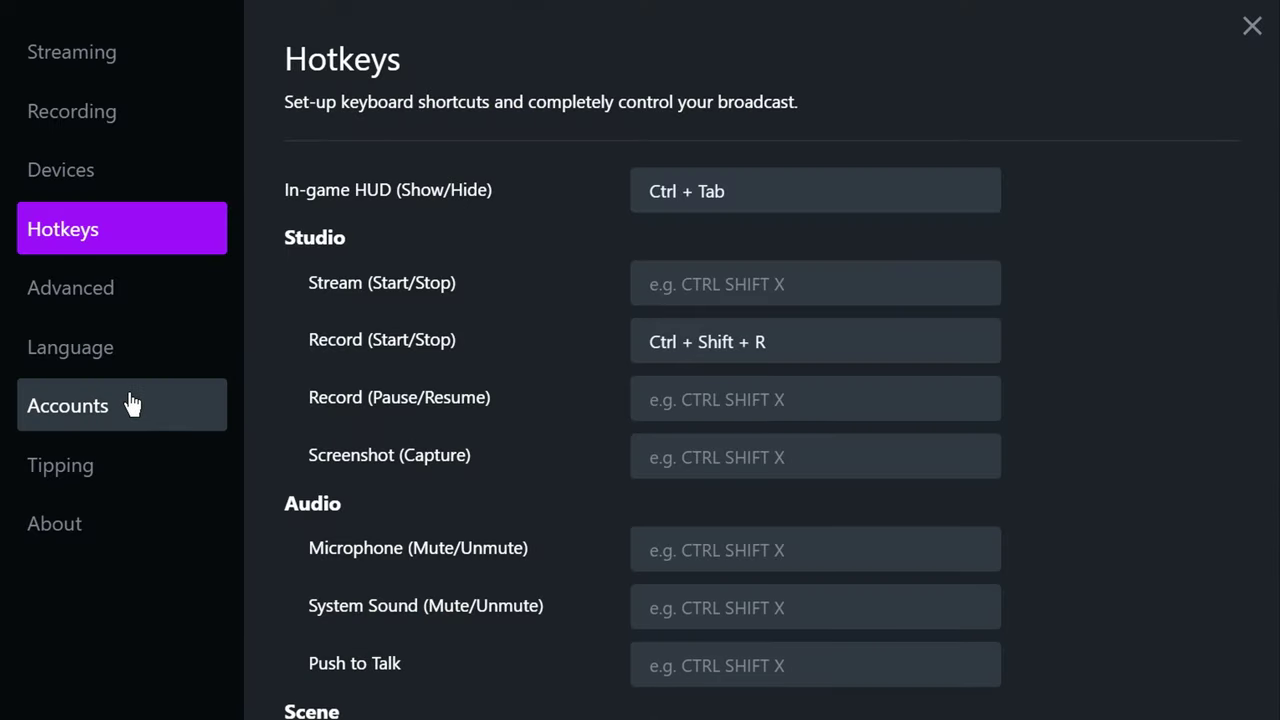
- Open the Advanced settings page to review the in-game HUD checkboxes
click(117, 311)
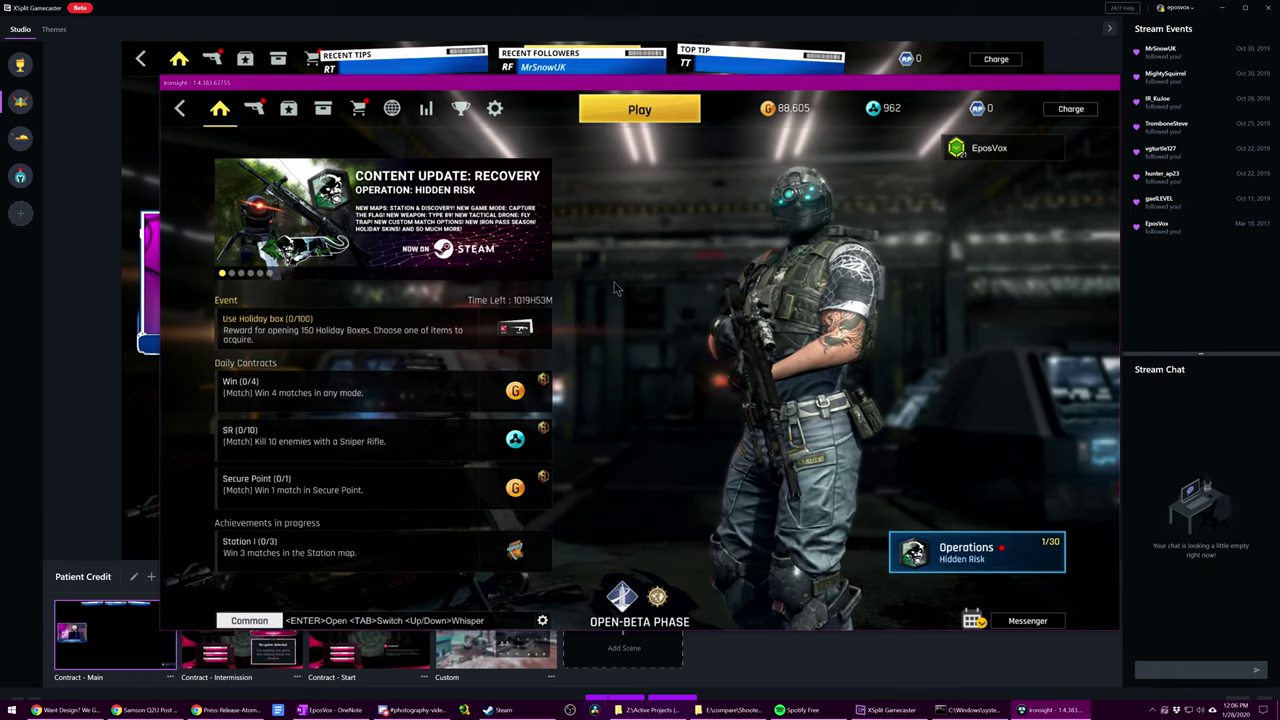
- Bring up the in-game HUD with Ctrl+Tab and send 'Test' to stream chat
key(ctrl+Tab)
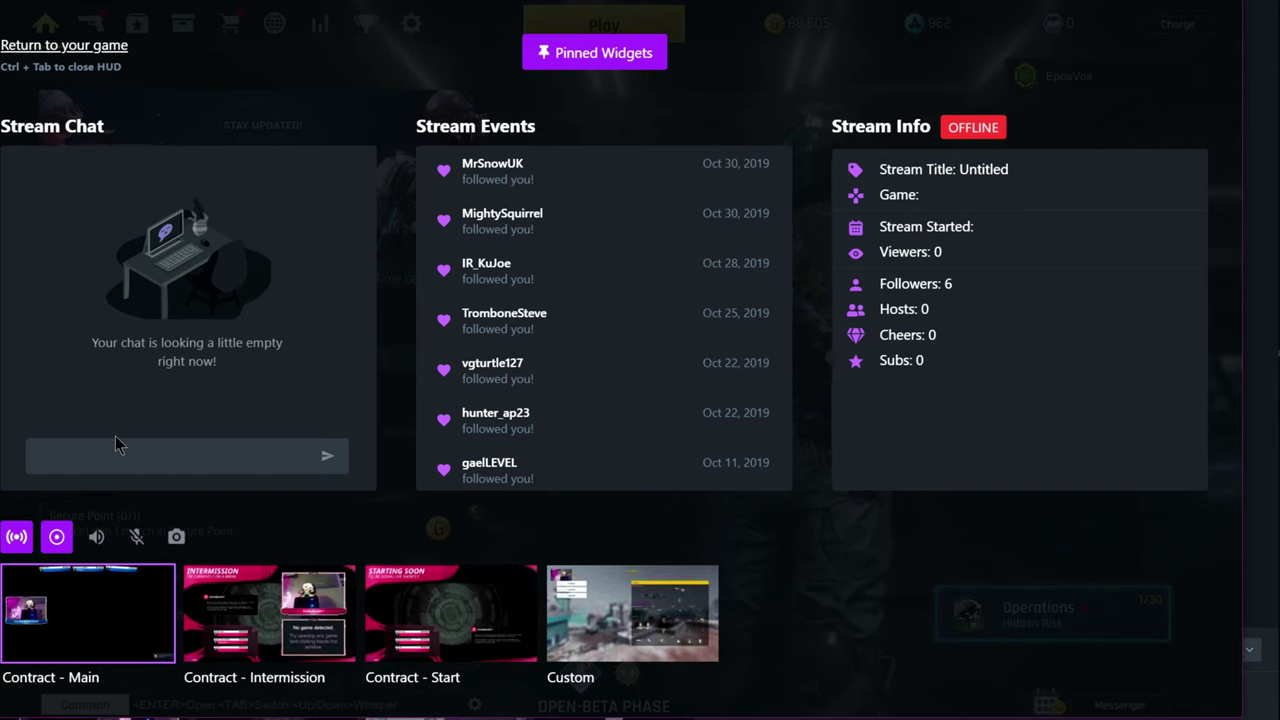
text(Test)
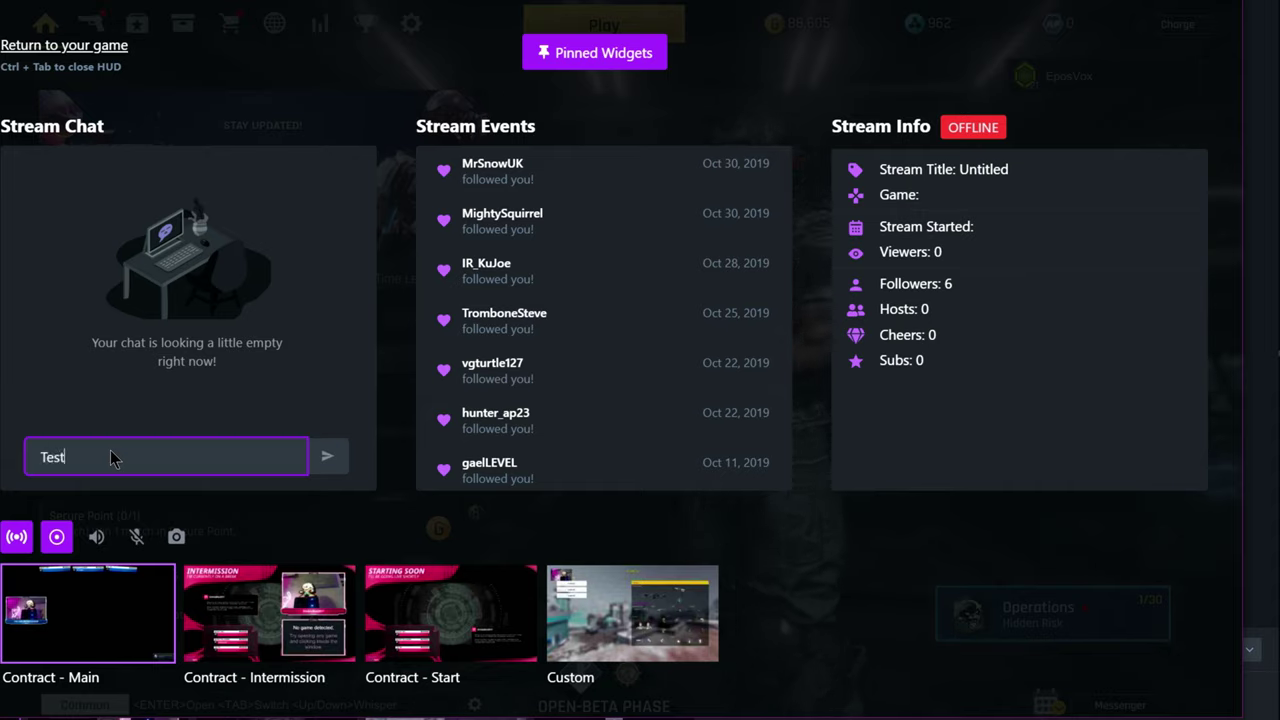
key(Return)
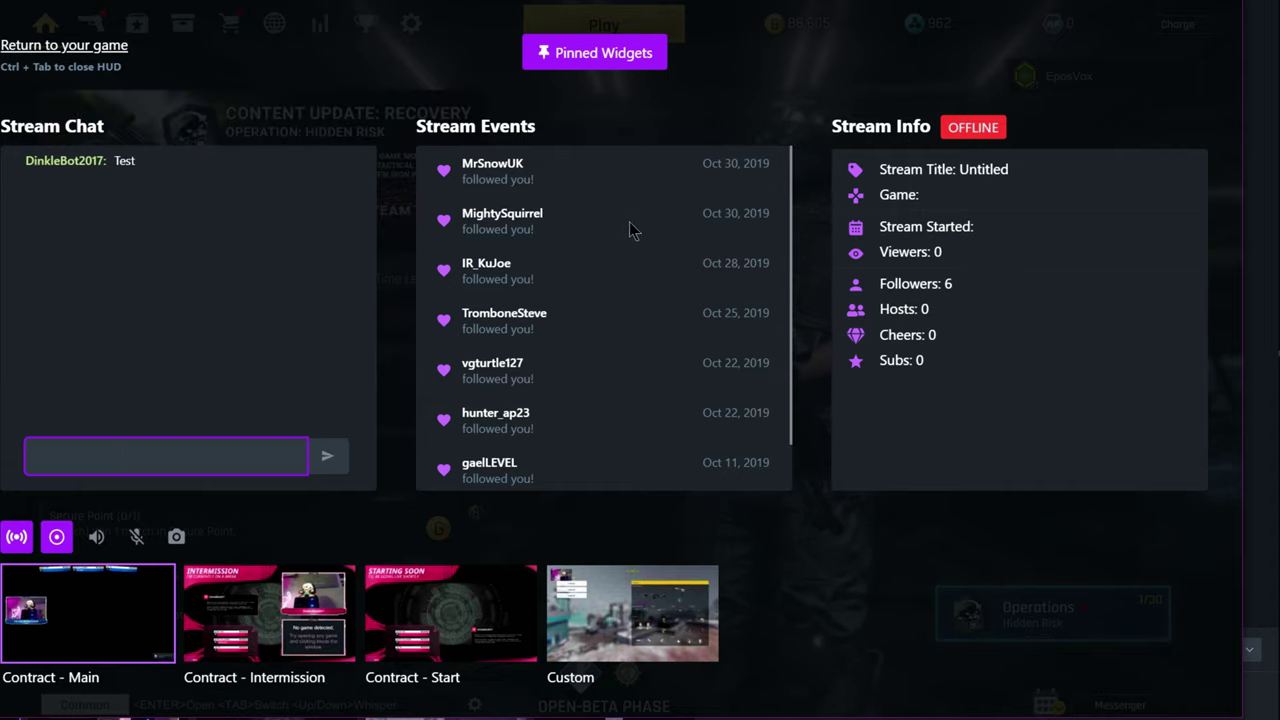
- Switch the live scene to Contract - Intermission, check system sound volume, and enter pinned-widget editing
scroll(609, 260, down, 1)
scroll(610, 258, up, 1)
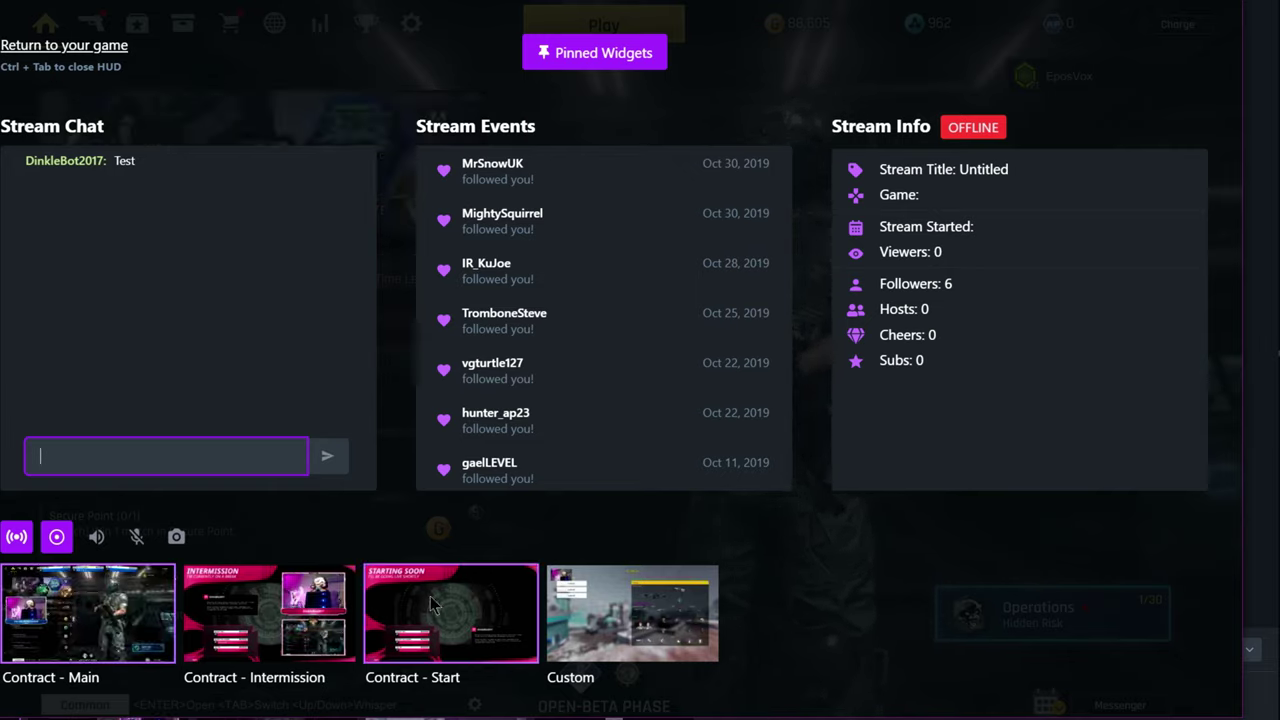
click(313, 621)
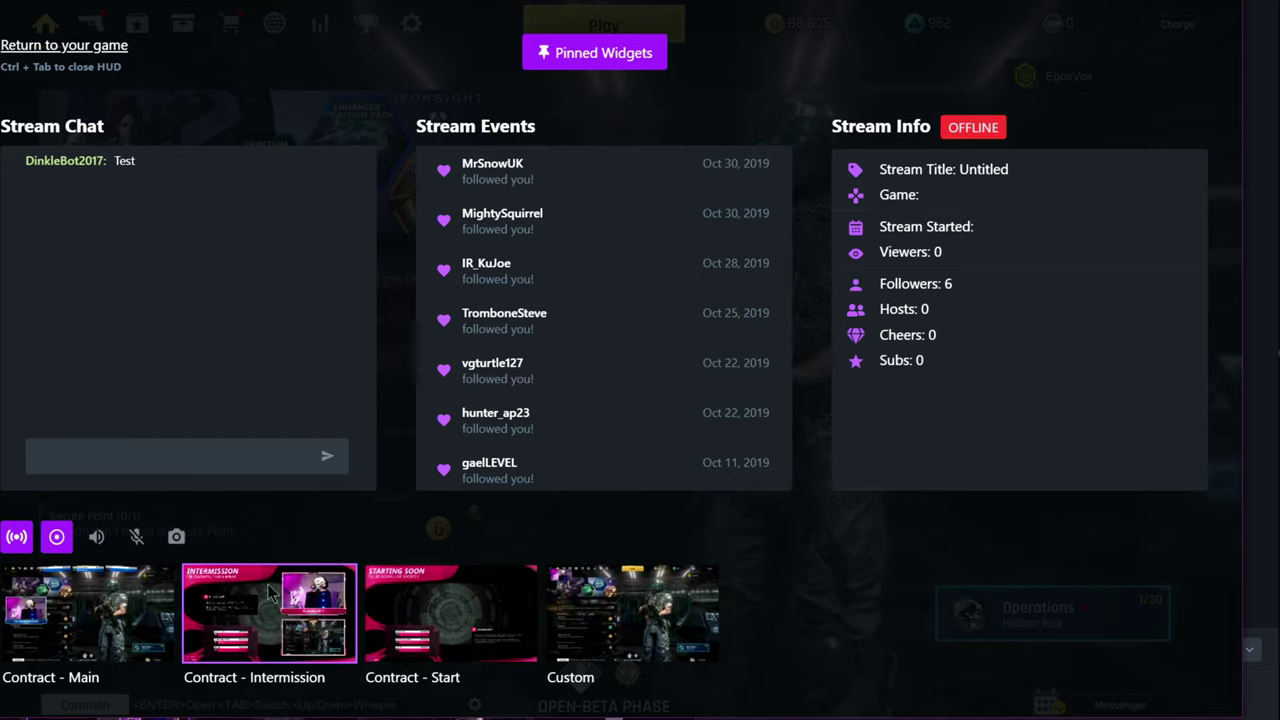
click(97, 540)
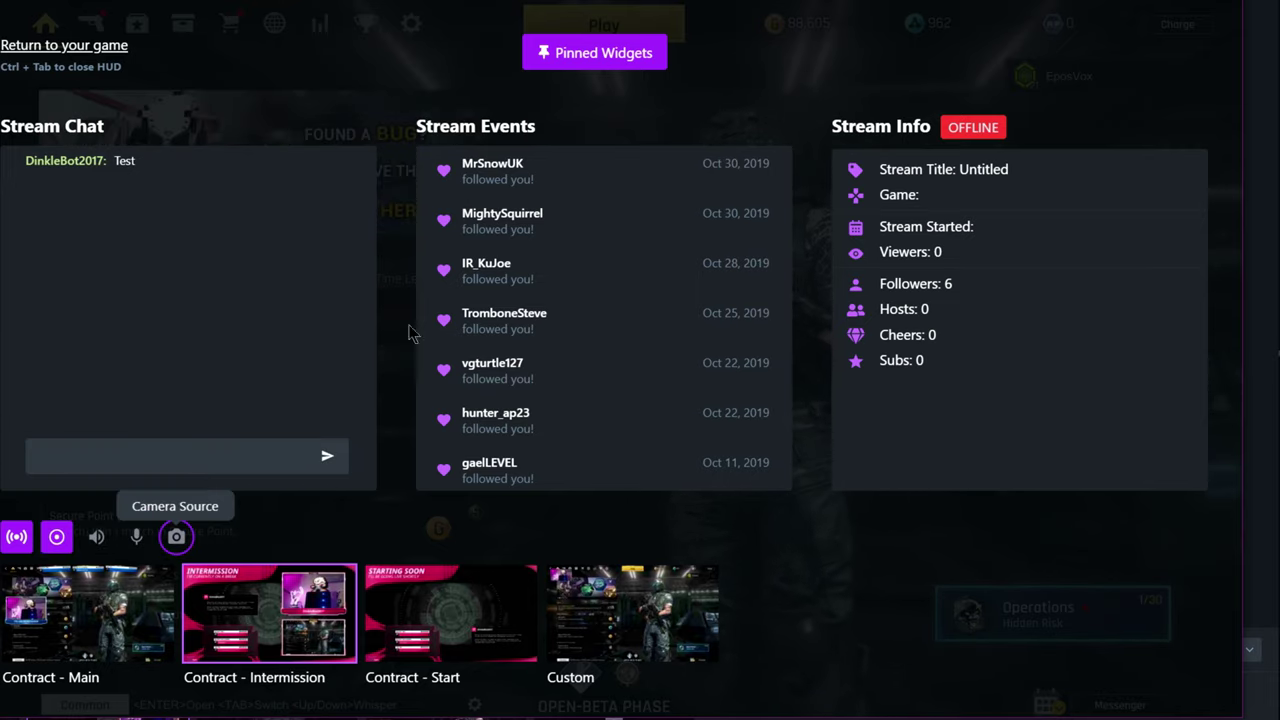
click(592, 55)
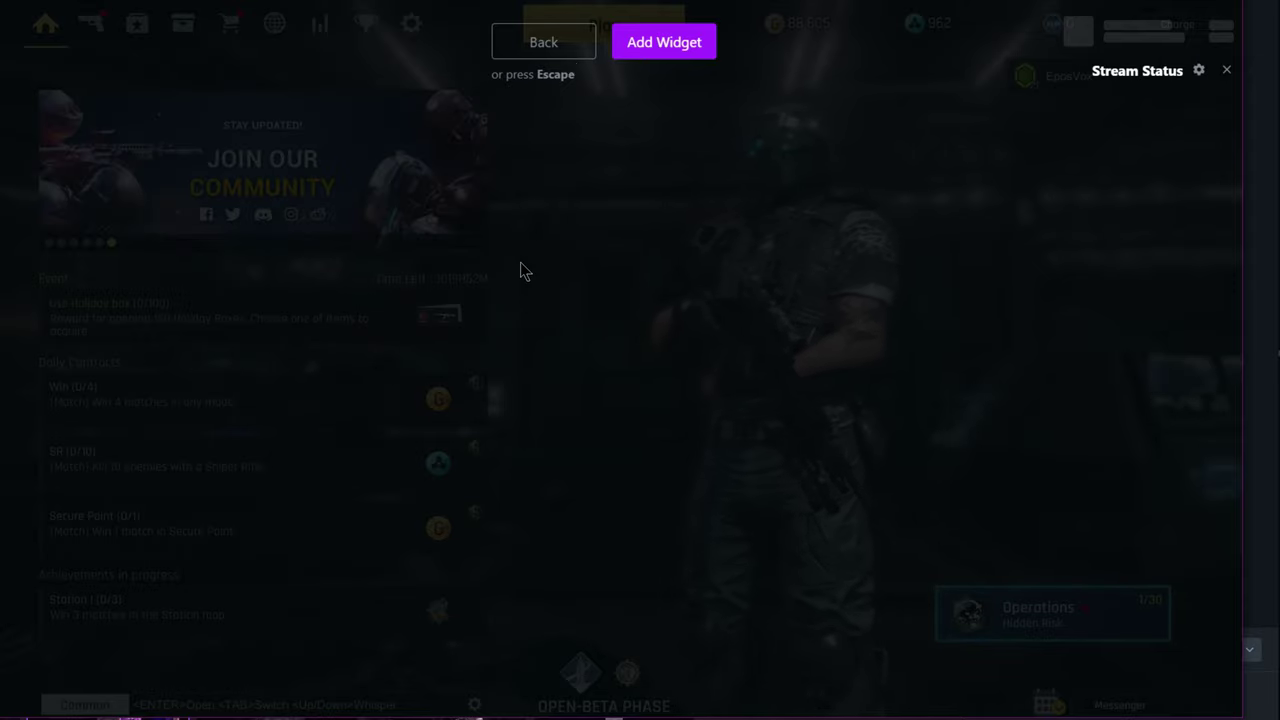
- Add Stream Chat and Stream Info widgets and position them with Stream Status
click(662, 48)
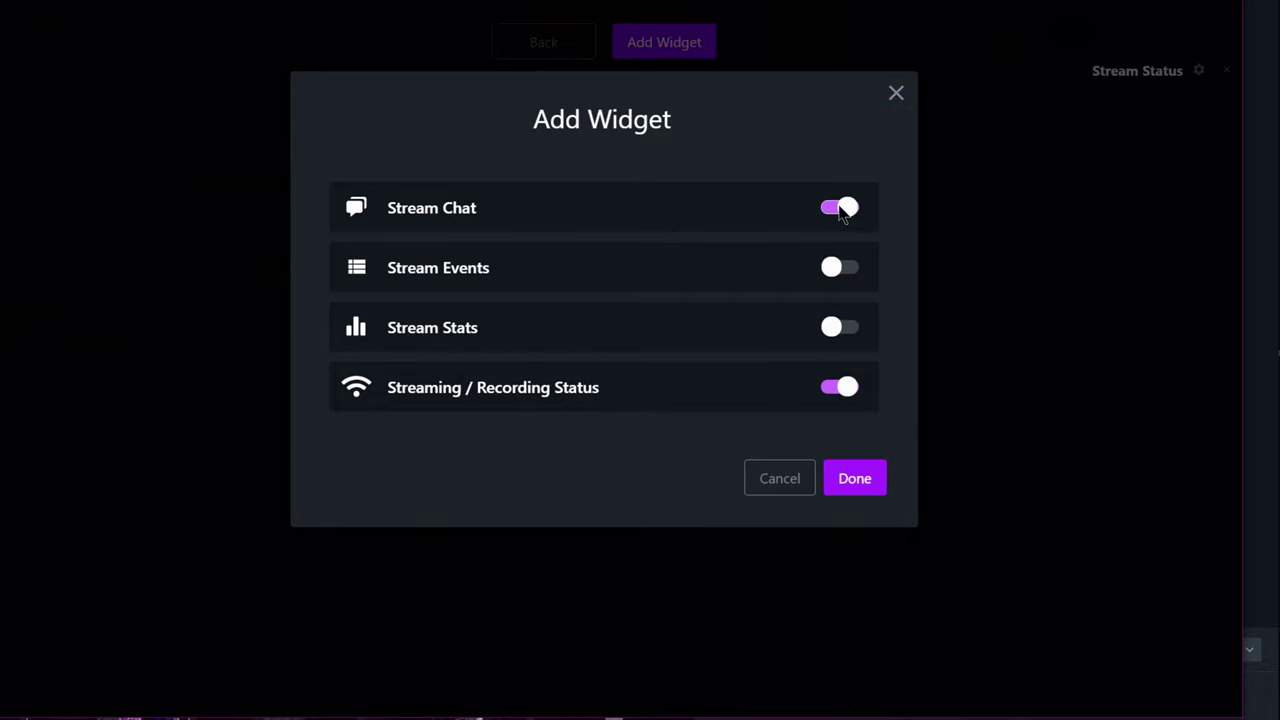
click(886, 492)
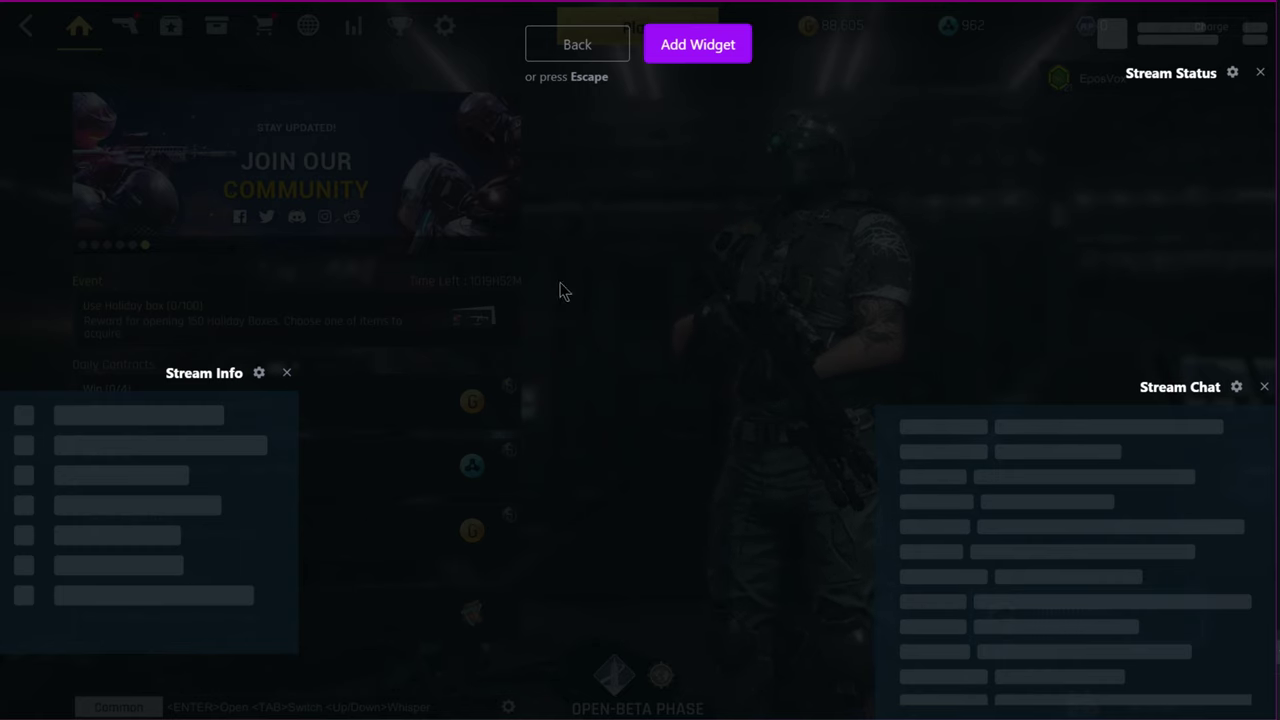
mouse_move(1057, 391)
mouse_down()
mouse_move(727, 230)
mouse_move(617, 194)
mouse_move(763, 163)
mouse_move(1114, 223)
mouse_move(1116, 190)
mouse_up()
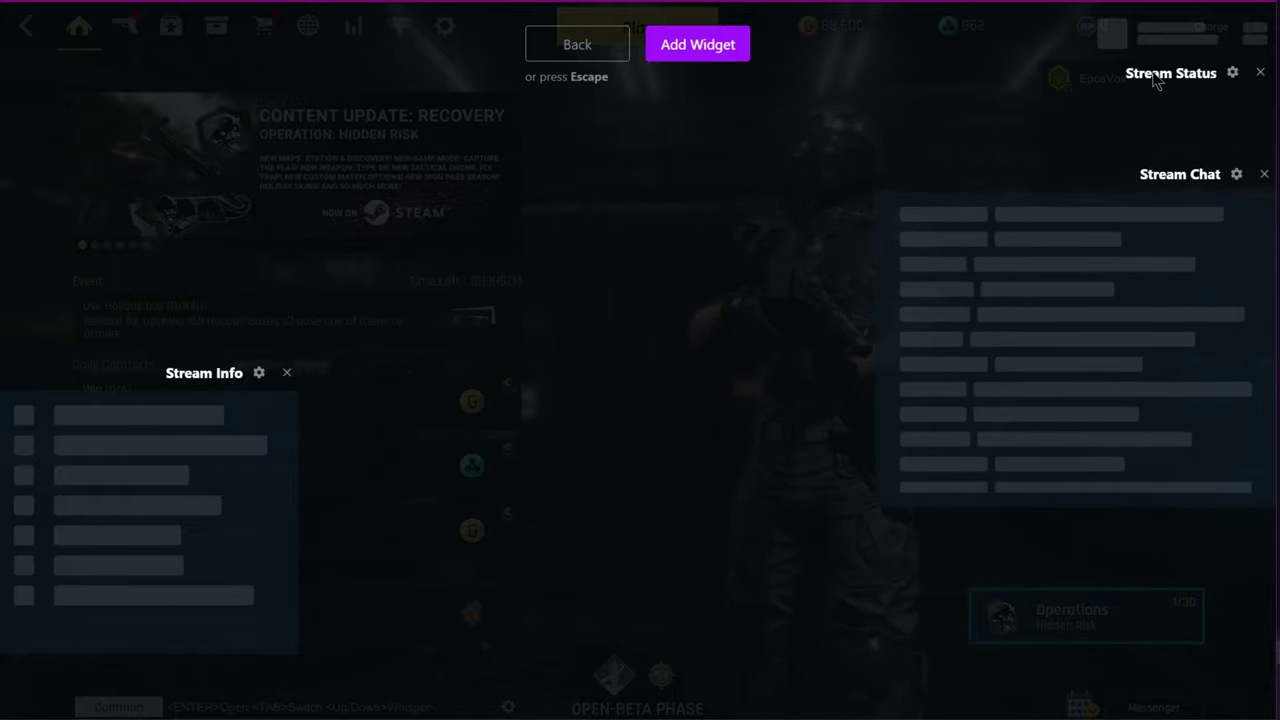
drag(1152, 76, 1147, 64)
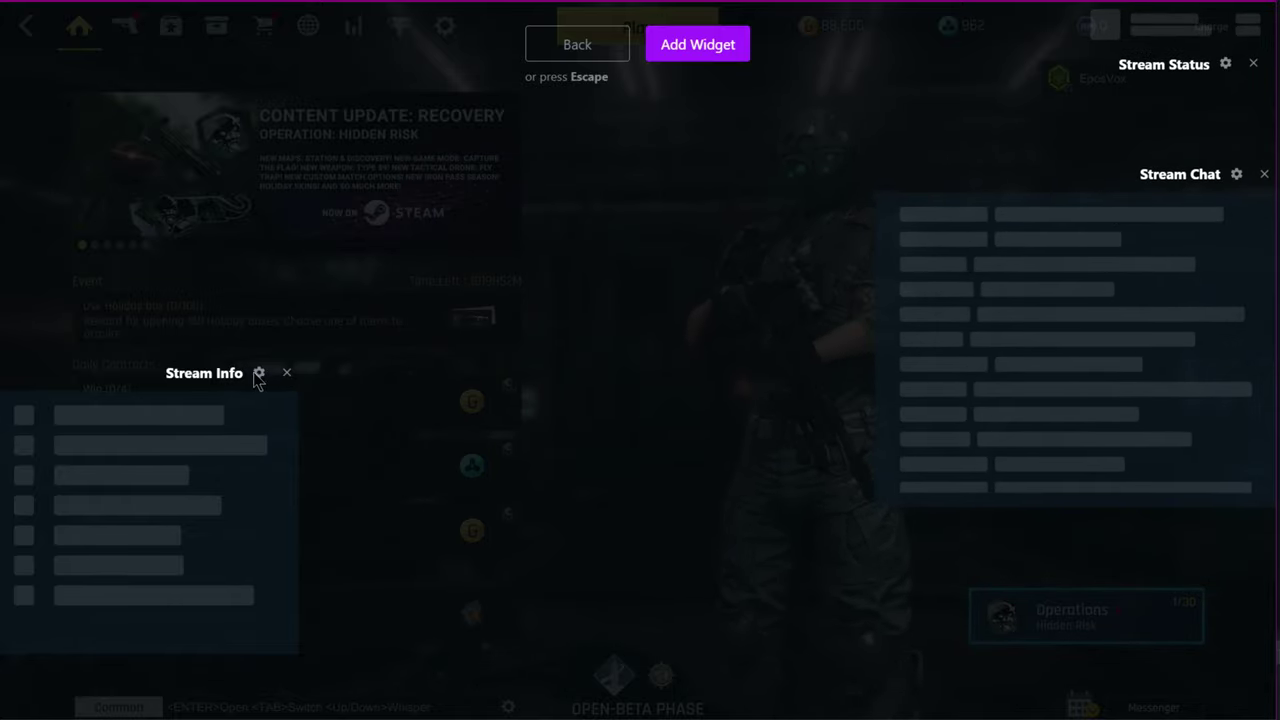
drag(207, 389, 212, 455)
- Set Stream Info to fade after 30 seconds and lower its background opacity
click(264, 438)
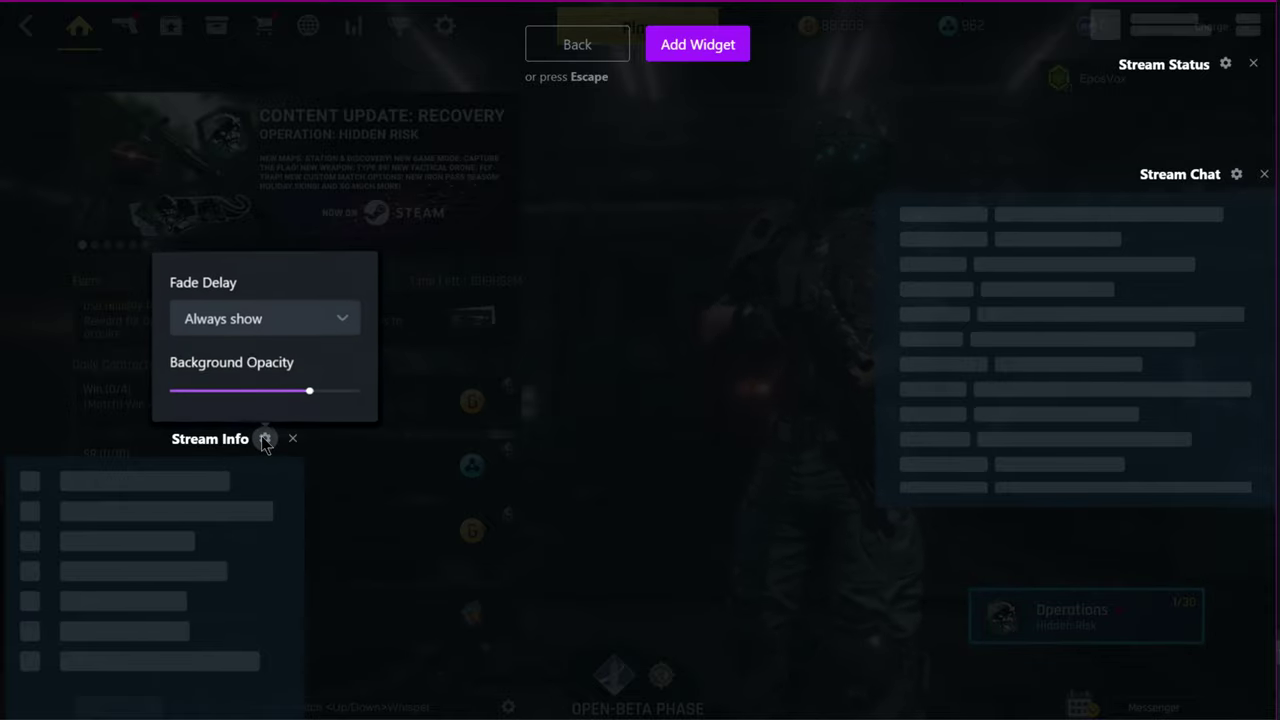
click(285, 333)
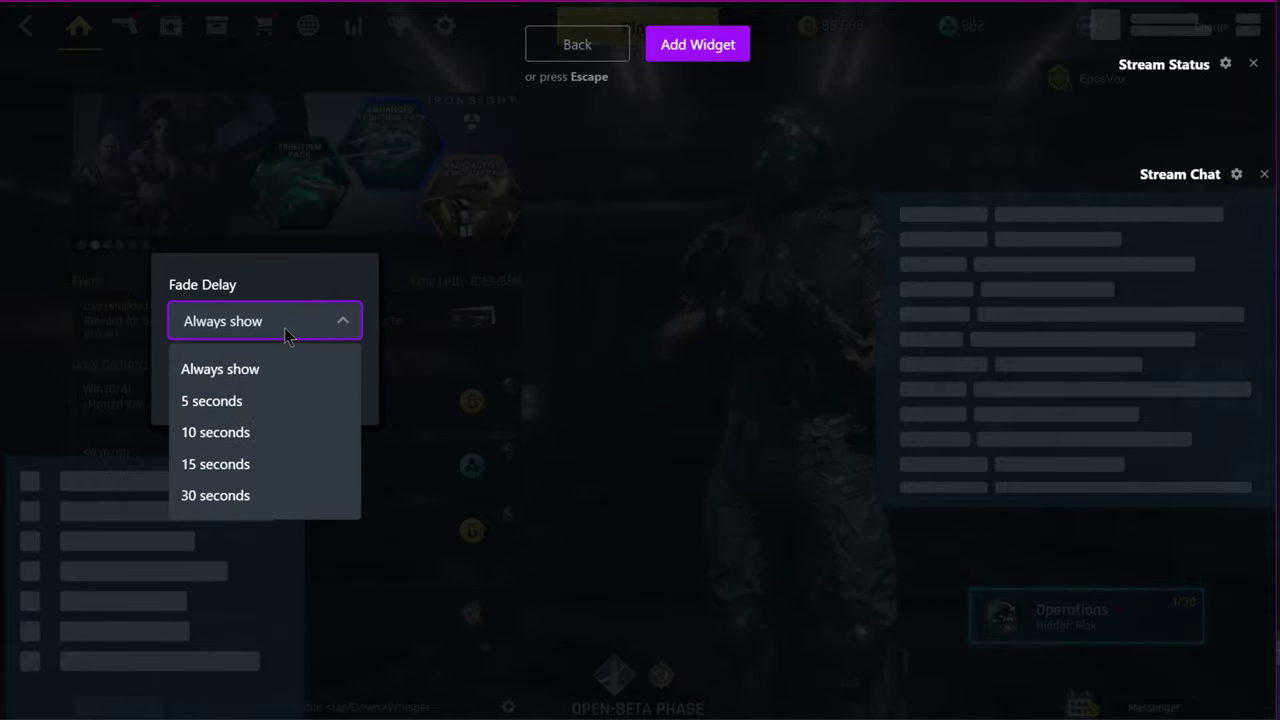
click(250, 495)
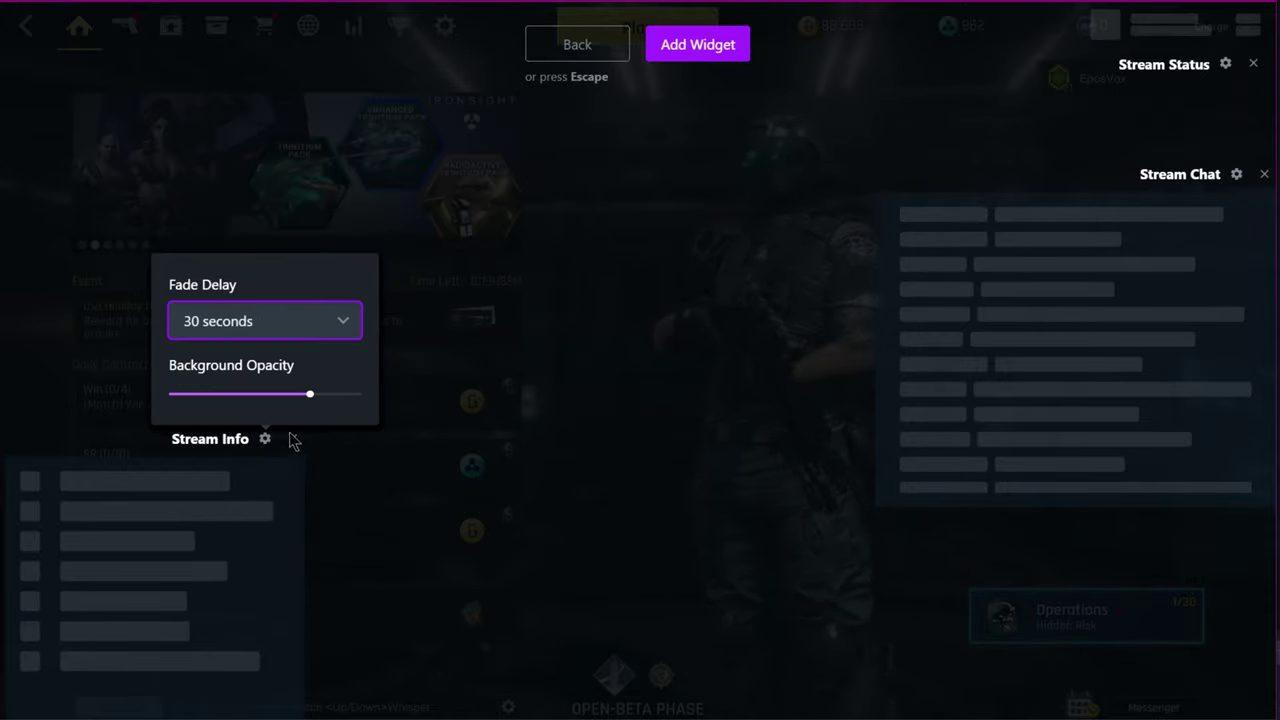
drag(291, 396, 266, 396)
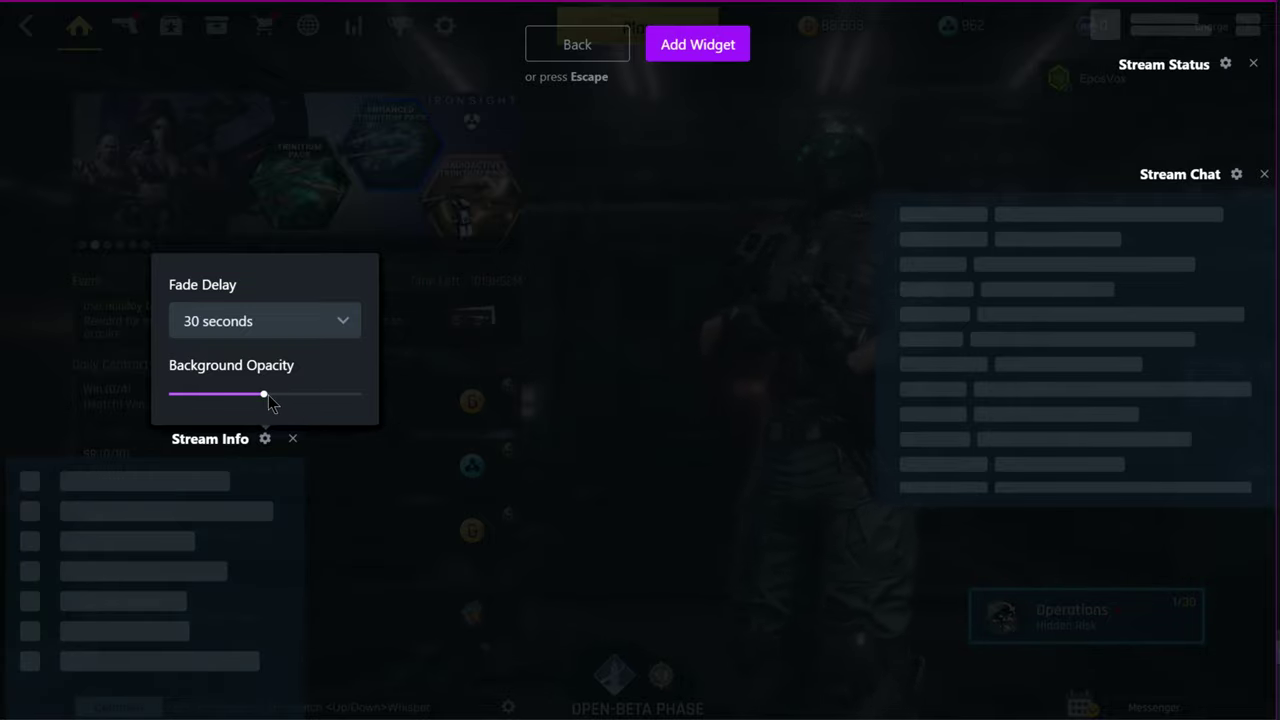
click(1236, 174)
- Lower the background opacity of the Stream Chat and Stream Status widgets
click(1236, 174)
drag(1200, 328, 1137, 327)
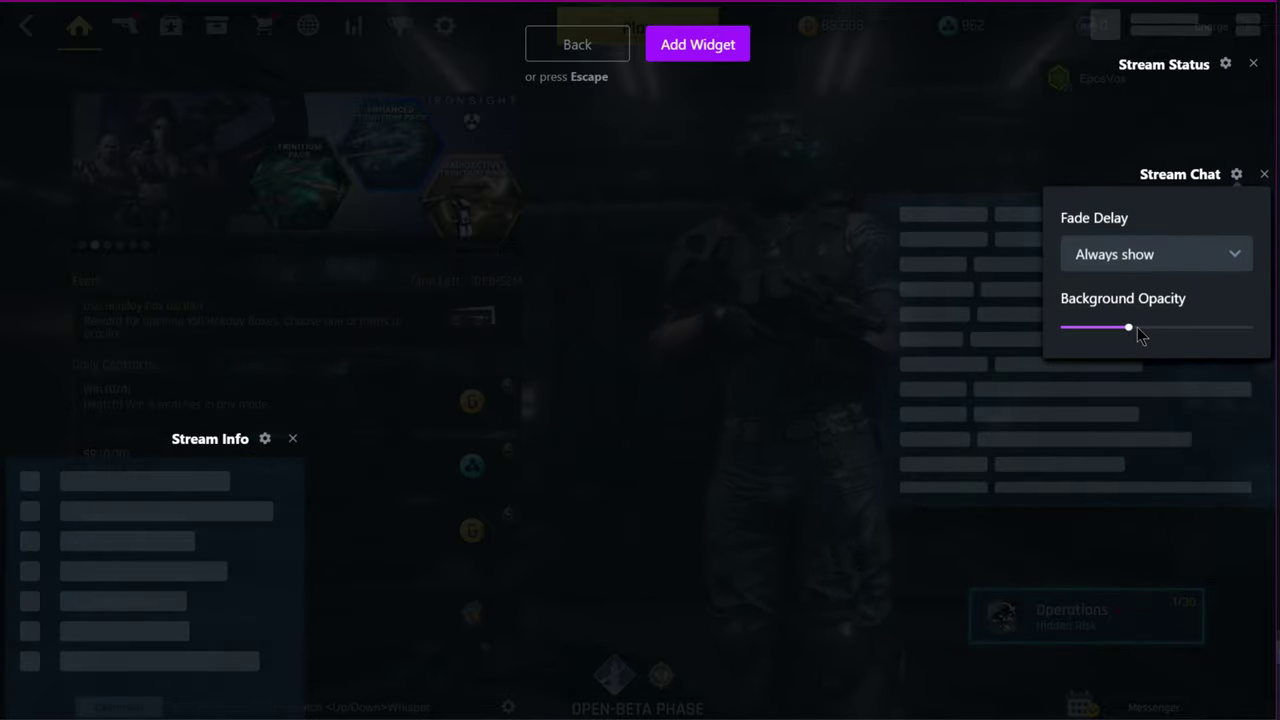
click(1227, 70)
click(1227, 64)
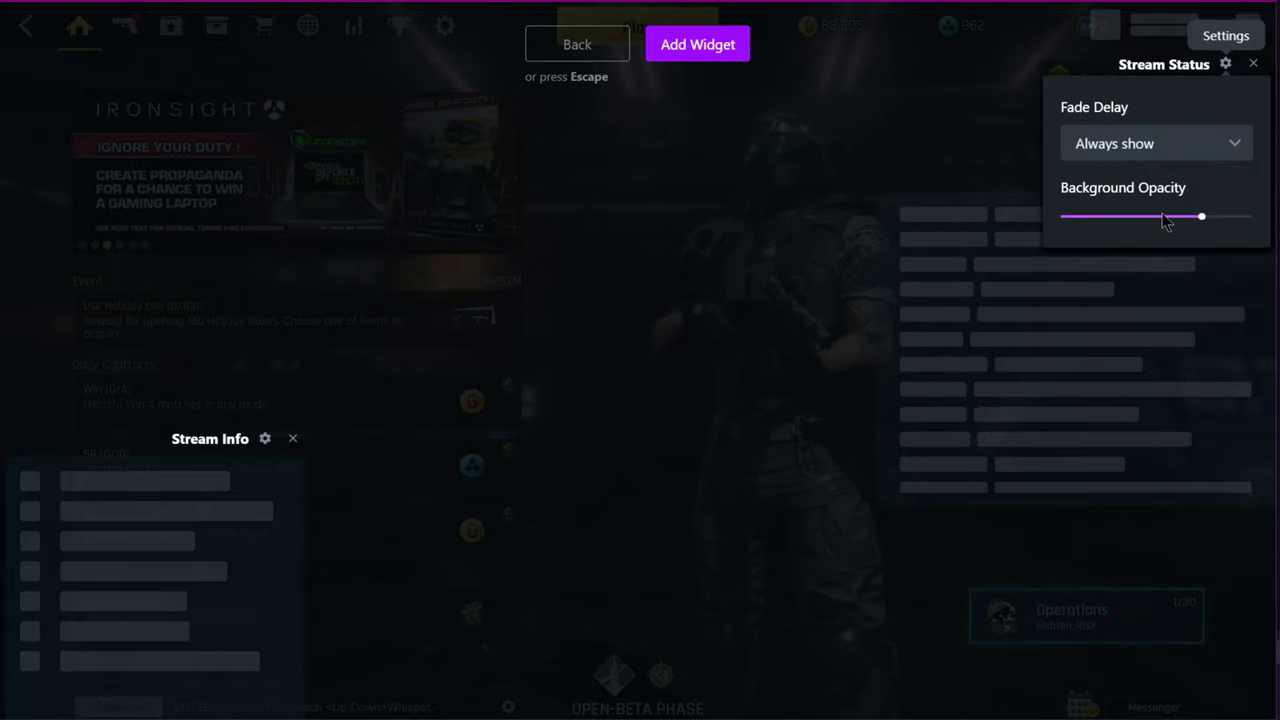
drag(1166, 218, 1101, 220)
click(843, 214)
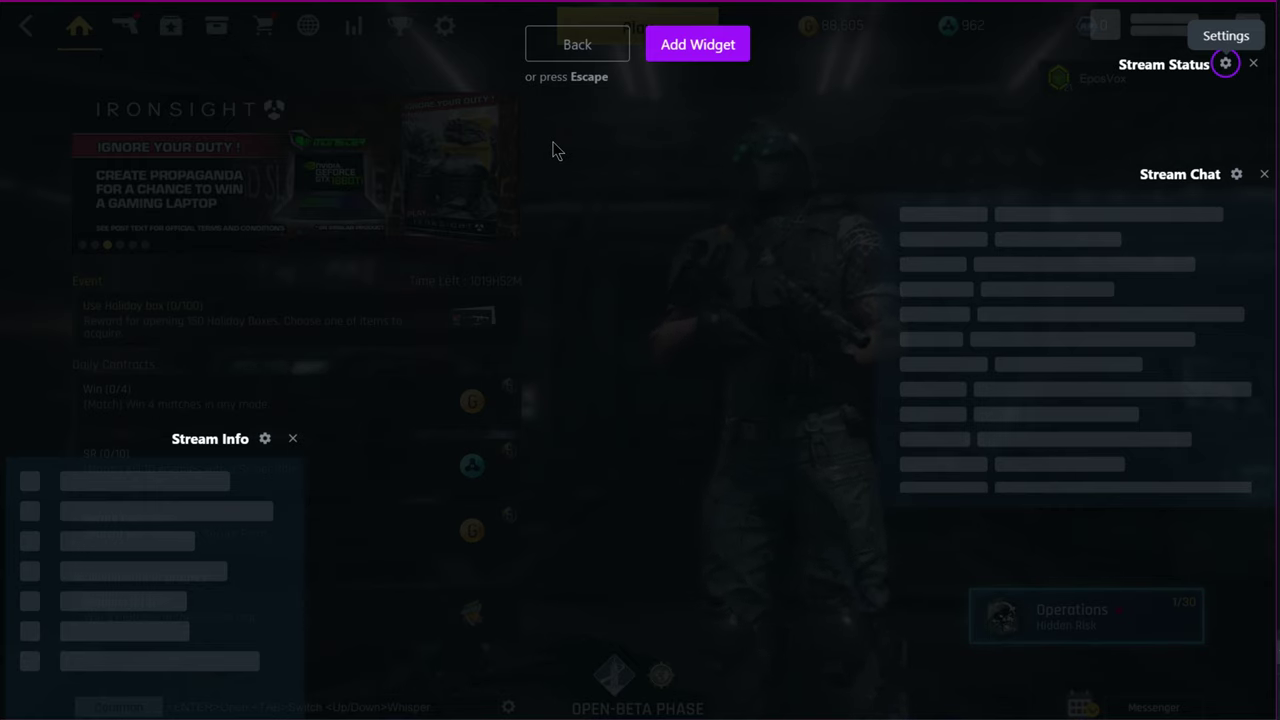
- Exit the widget editor and close the HUD with Ctrl+Tab to return to the game
click(565, 53)
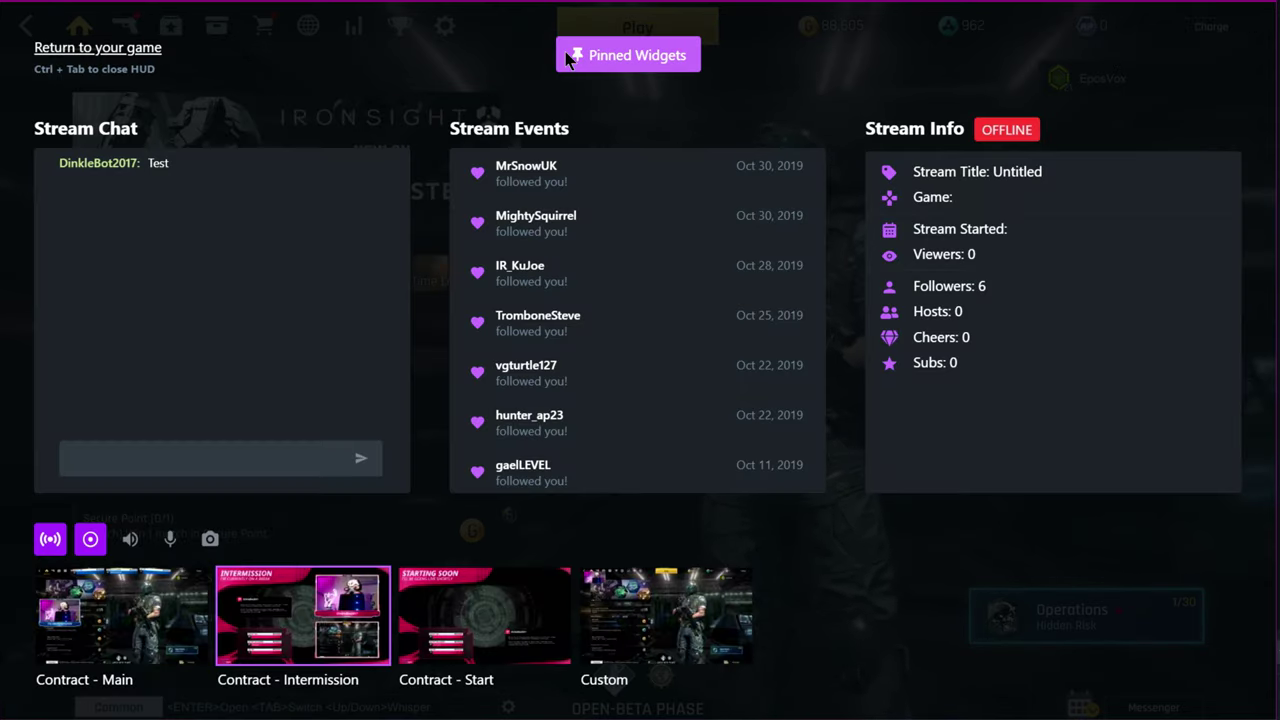
key(ctrl+Tab)
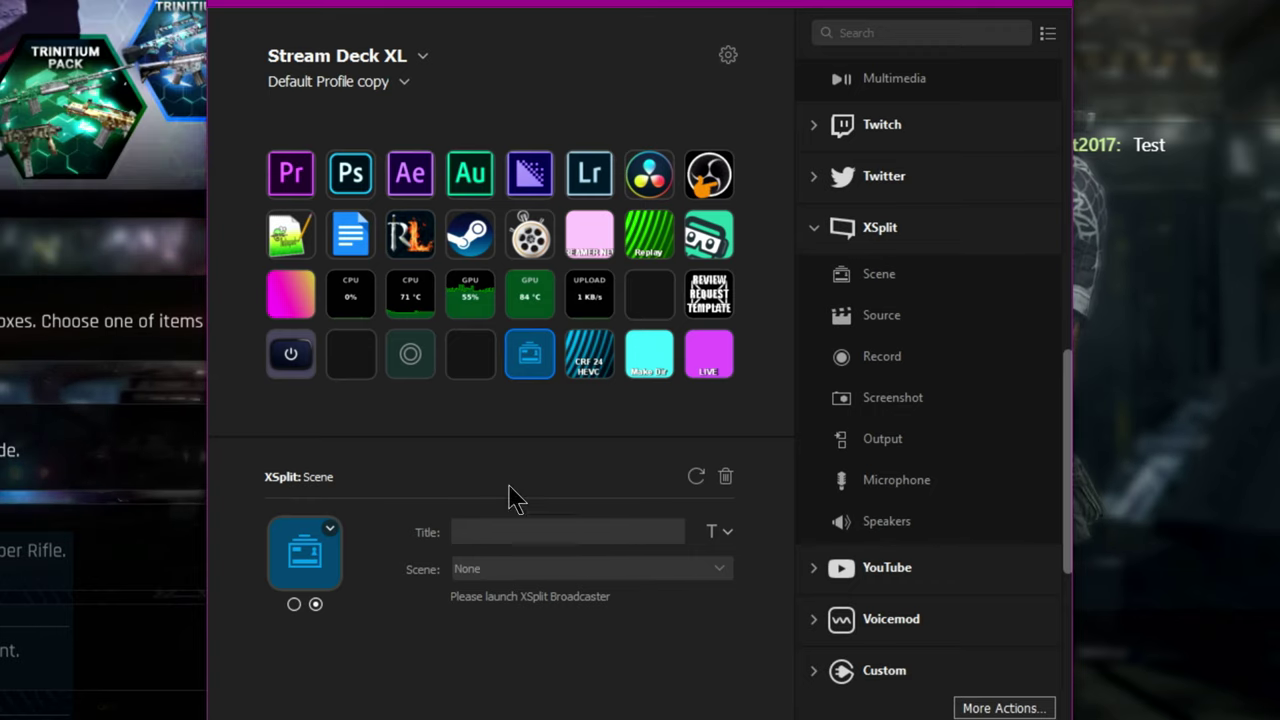
- Delete the XSplit Scene action from its key and search the store for 'xsplit'
key(Delete)
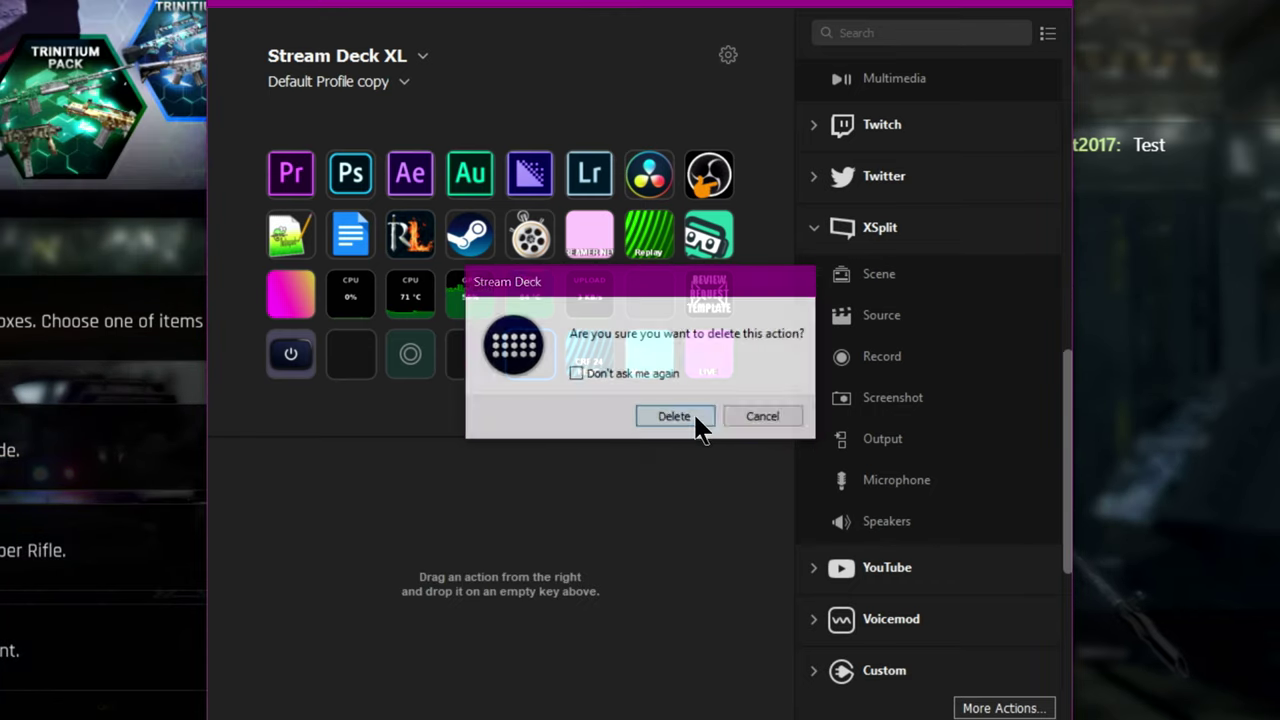
click(697, 421)
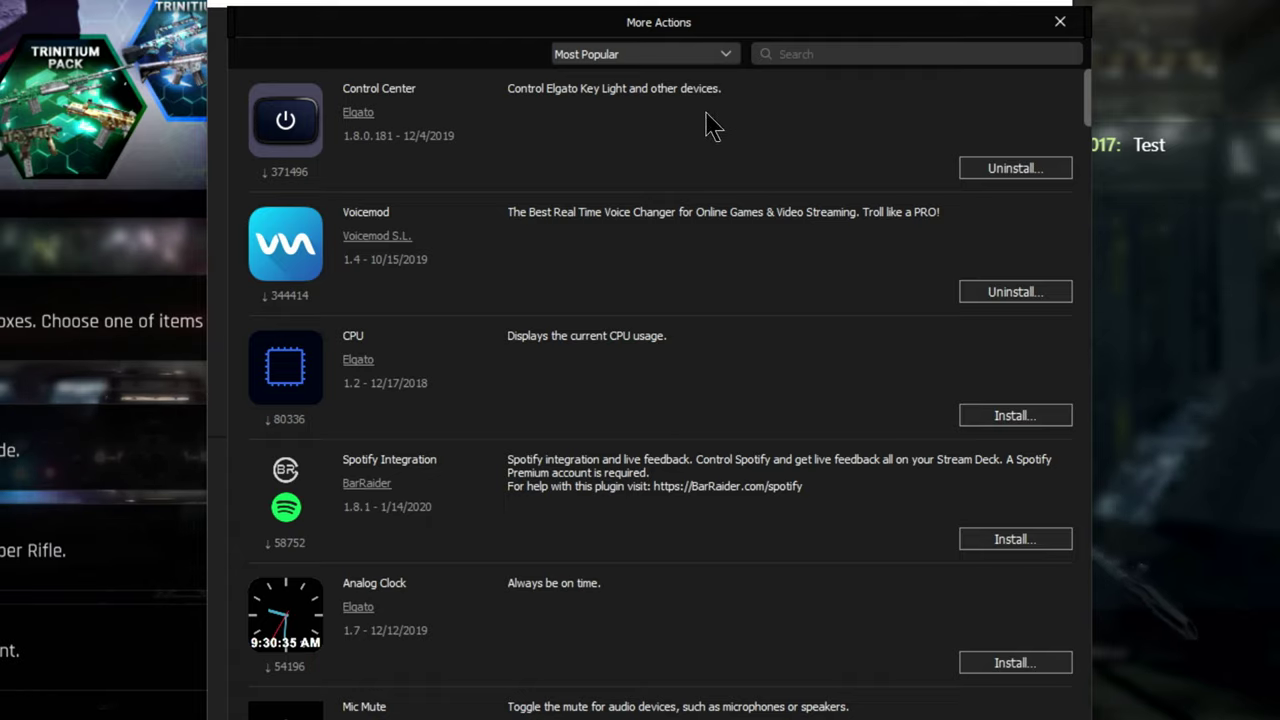
text(xsplit)
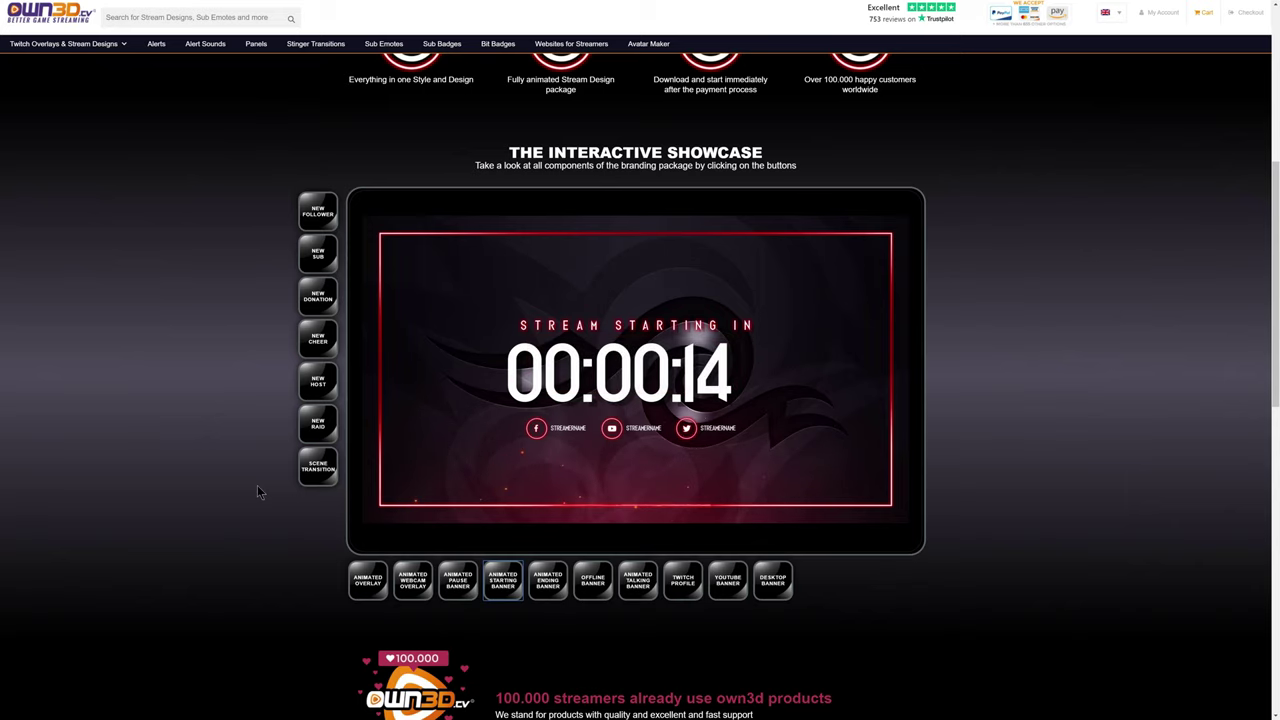
- Preview the pause banner, ending banner, webcam overlay, then the animated gameplay overlay
click(455, 579)
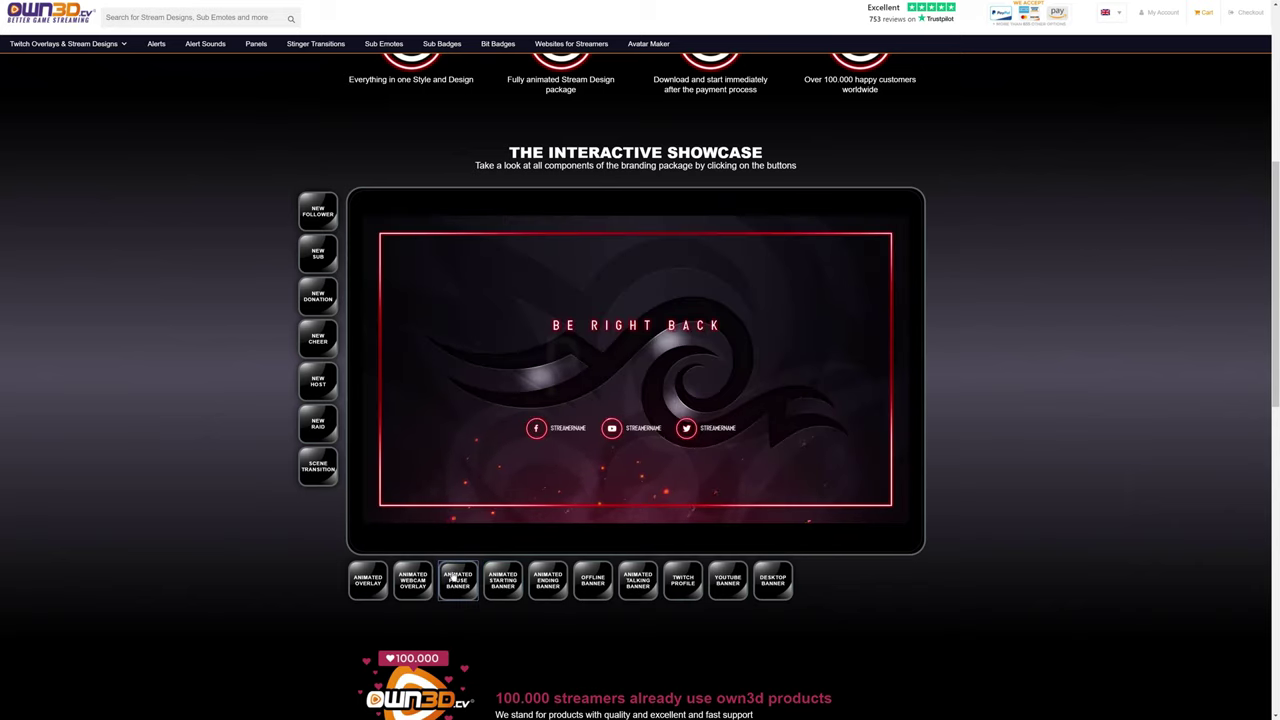
click(552, 588)
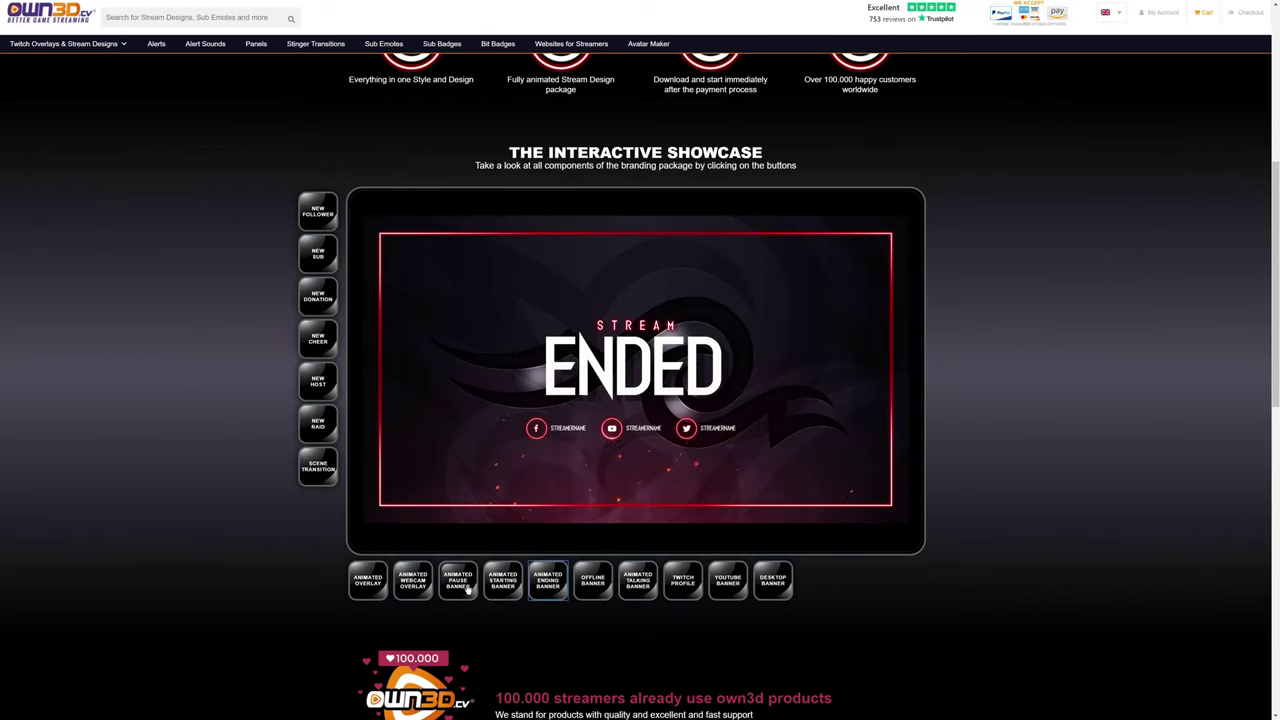
click(403, 592)
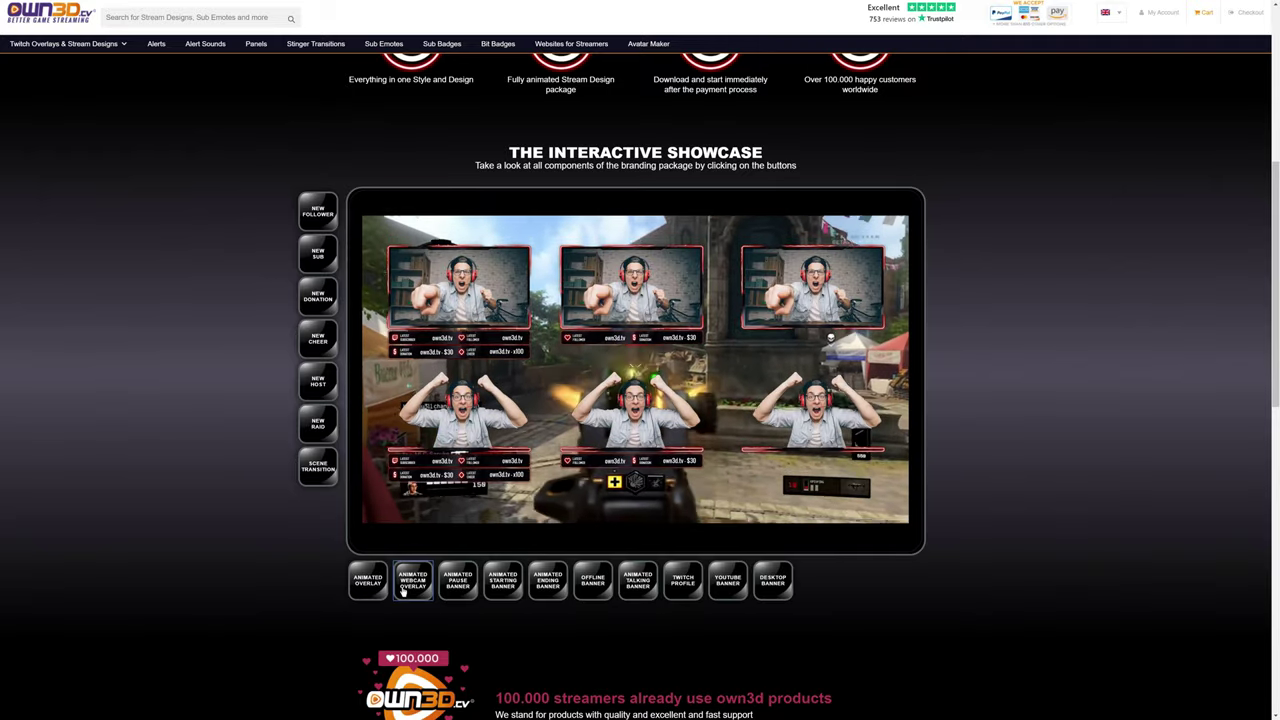
click(364, 583)
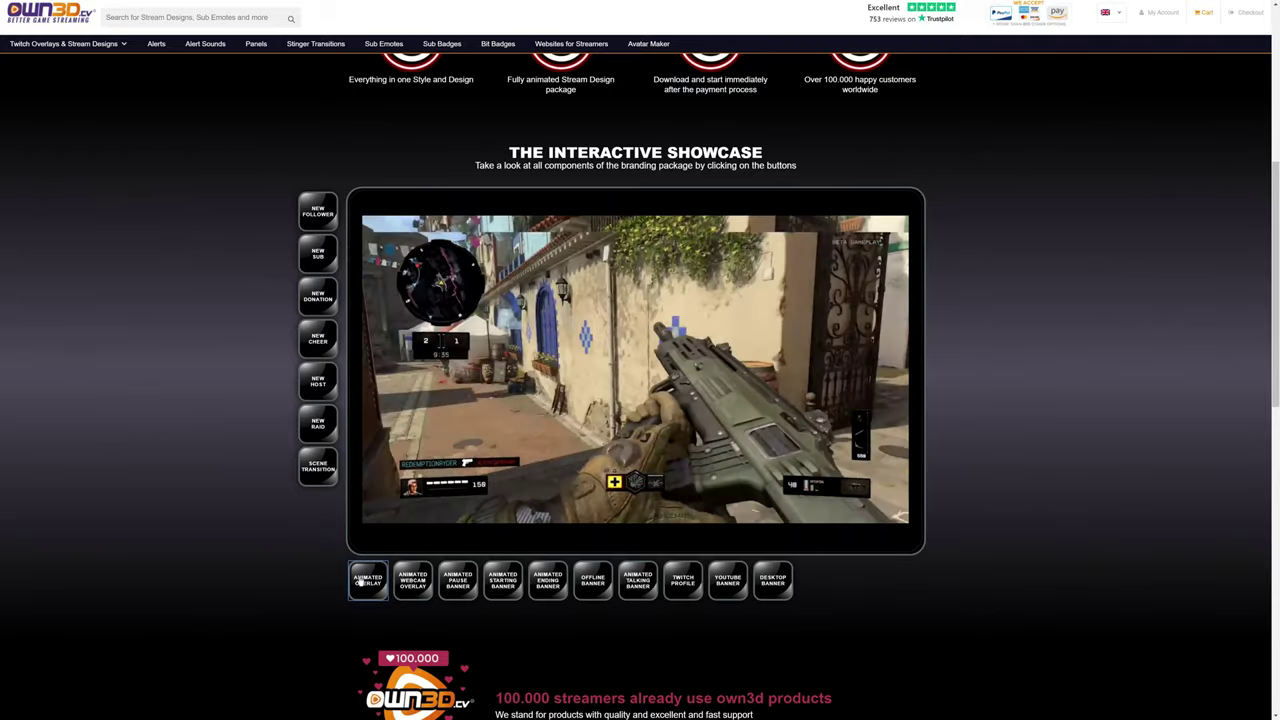